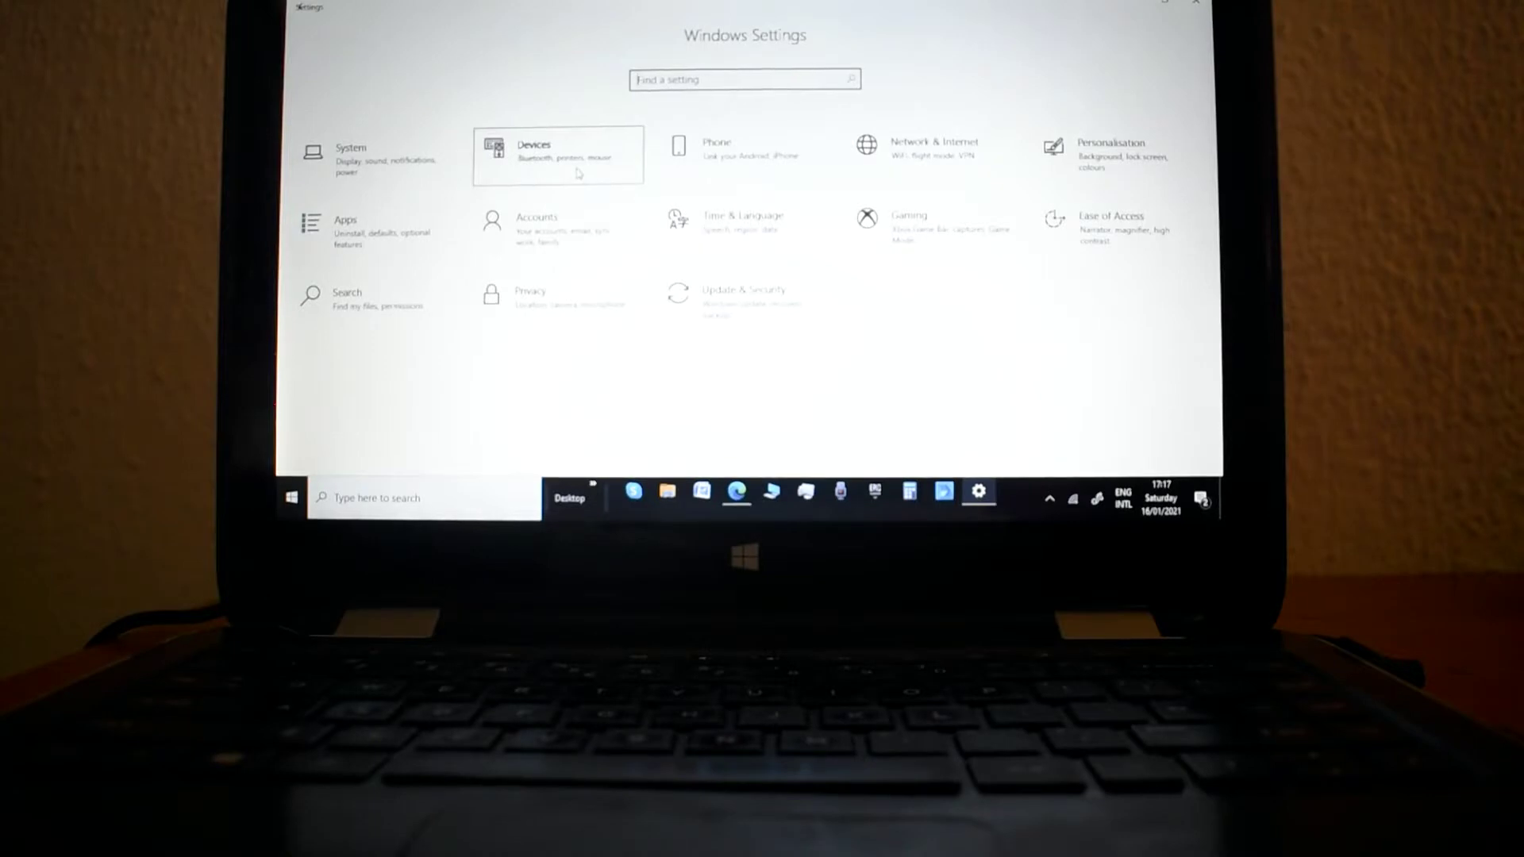
Step: Open the Devices settings to show the Wireless Controller under Other devices
left_click(606, 170)
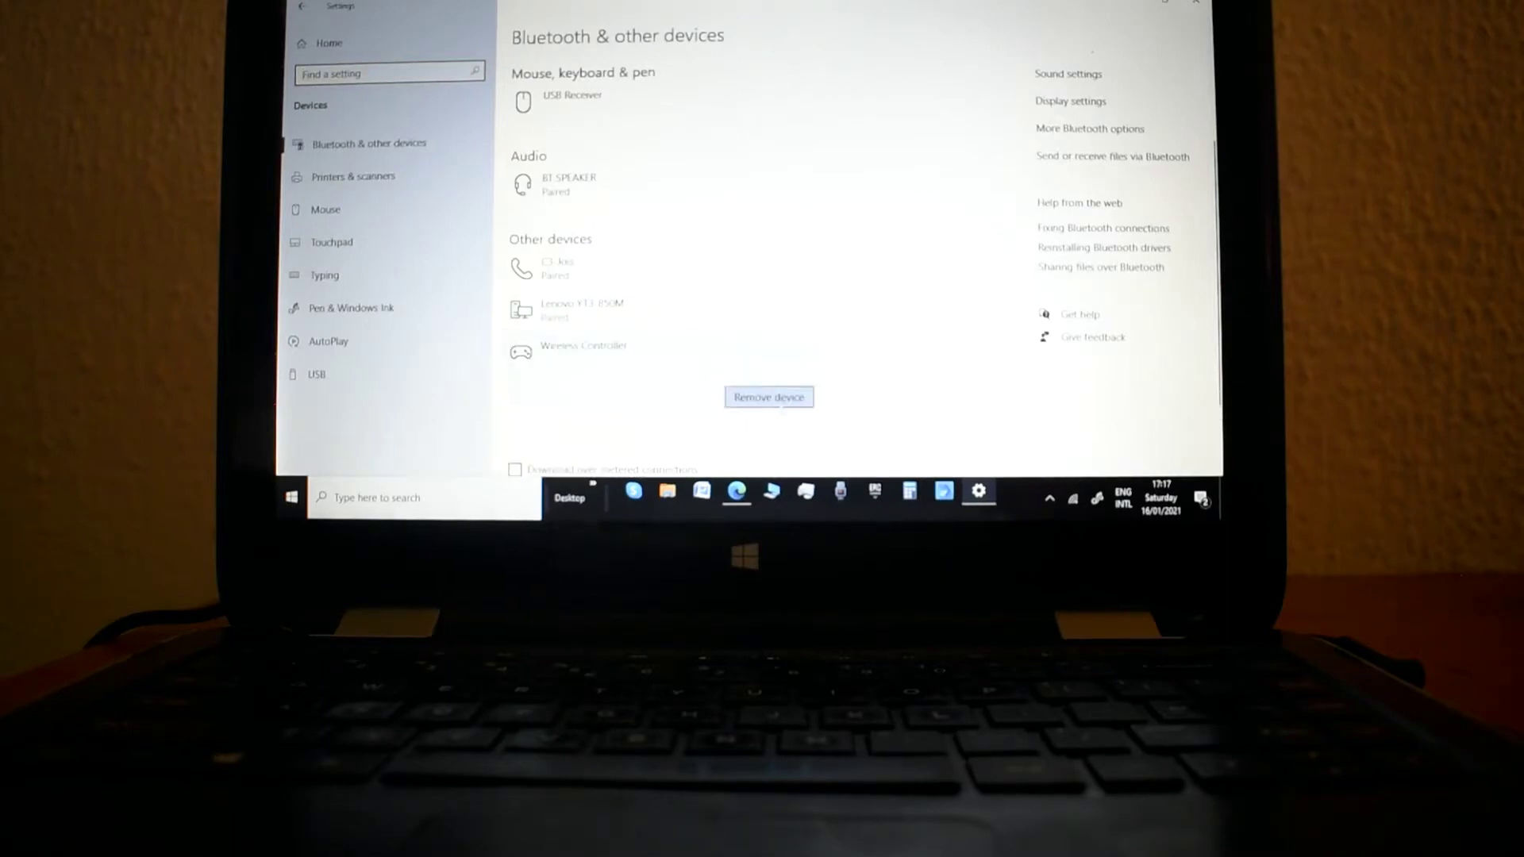
scroll(782, 408, "down", 1)
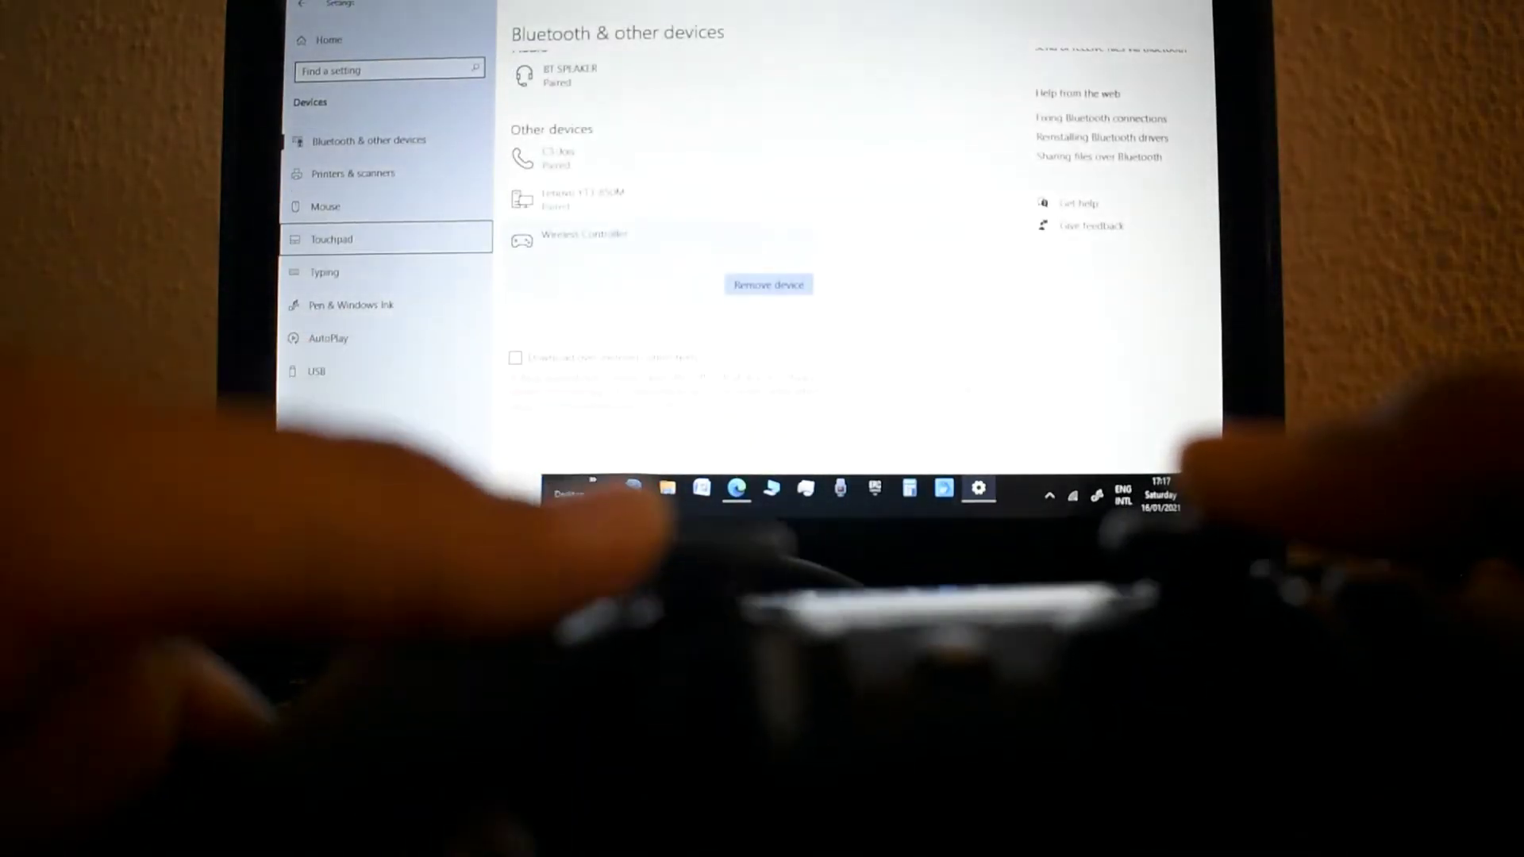
Step: Move through the devices page with the controller, then go back without removing the Wireless Controller
key("Right")
key("Left")
key("Down")
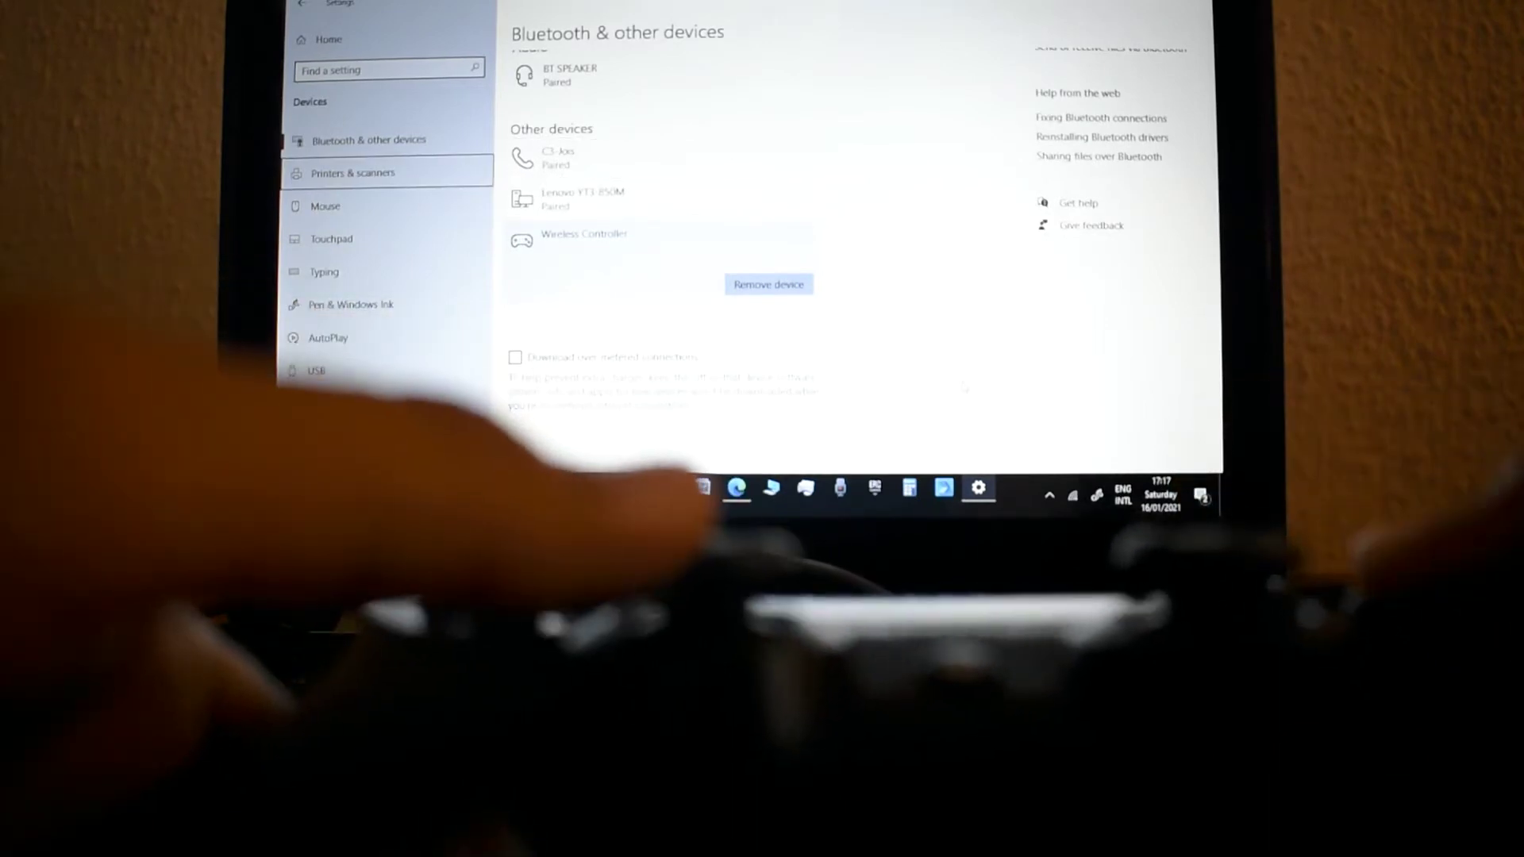
key("BackSpace")
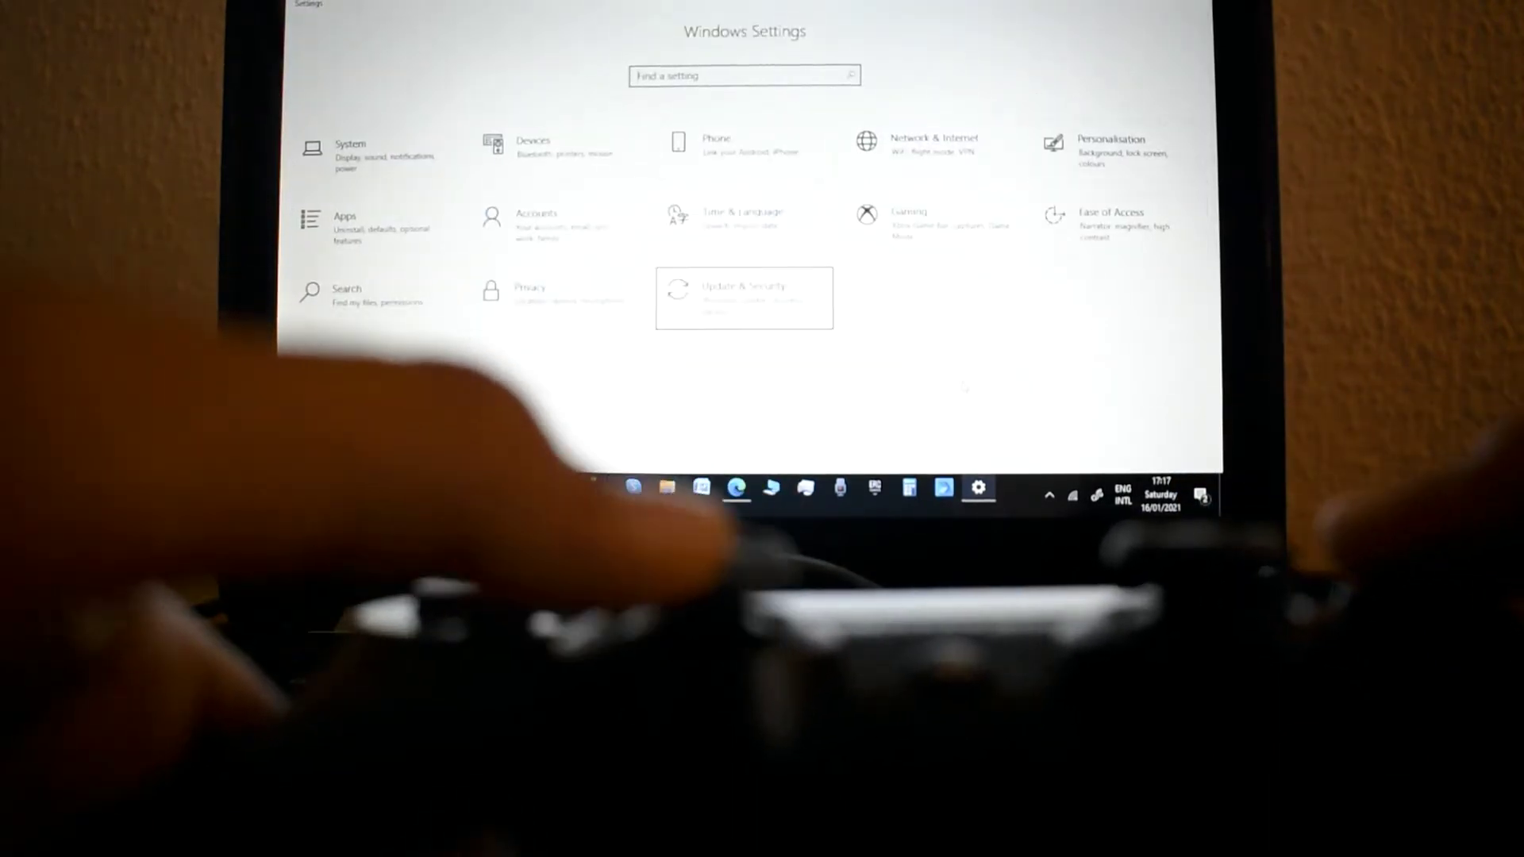